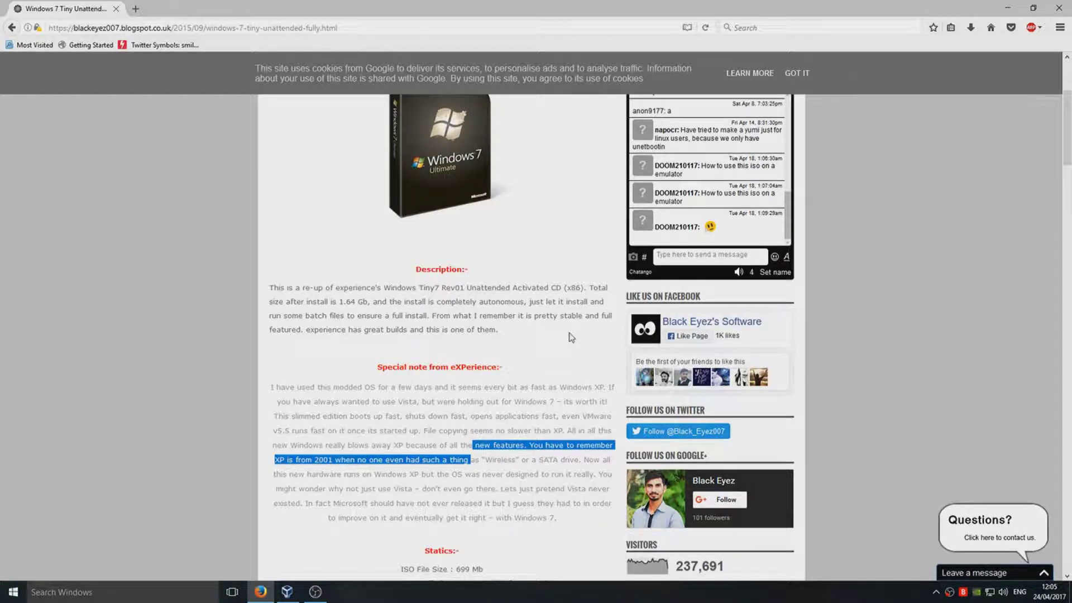
Read the Windows 7 Tiny page's description, size statistics, requirements, kept components, installed programs and fixes.
left_click_drag(304, 302, 354, 303)
left_click(355, 302)
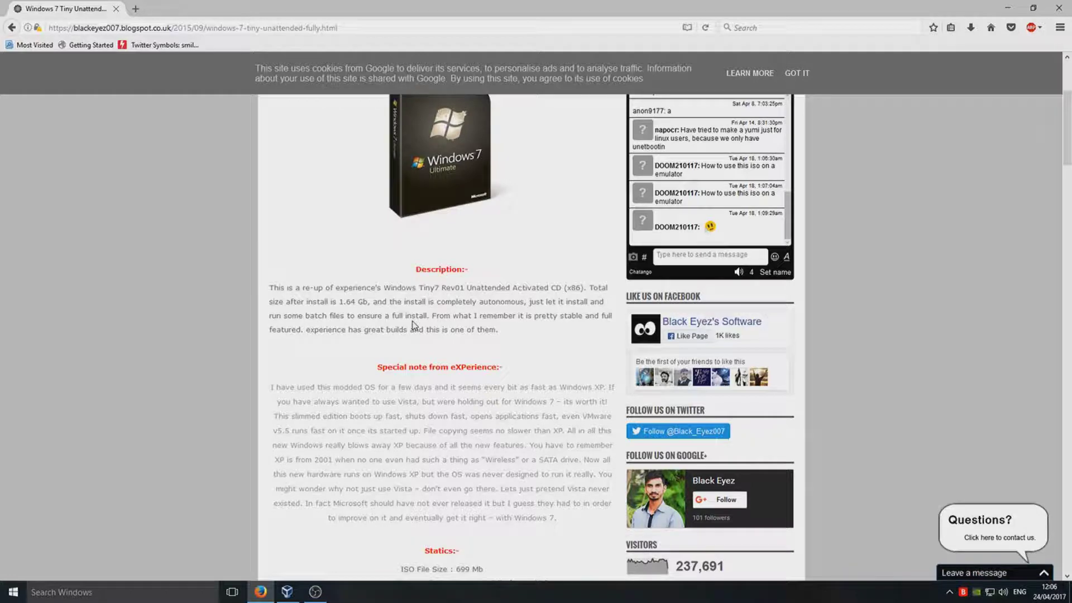
scroll(399, 355, "down", 6)
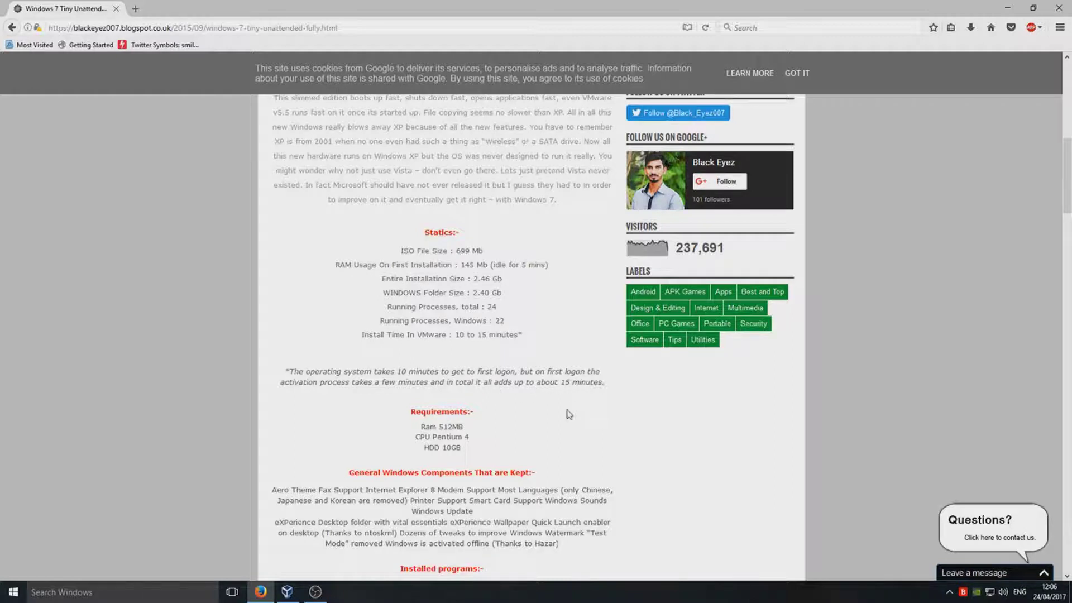
scroll(541, 366, "down", 4)
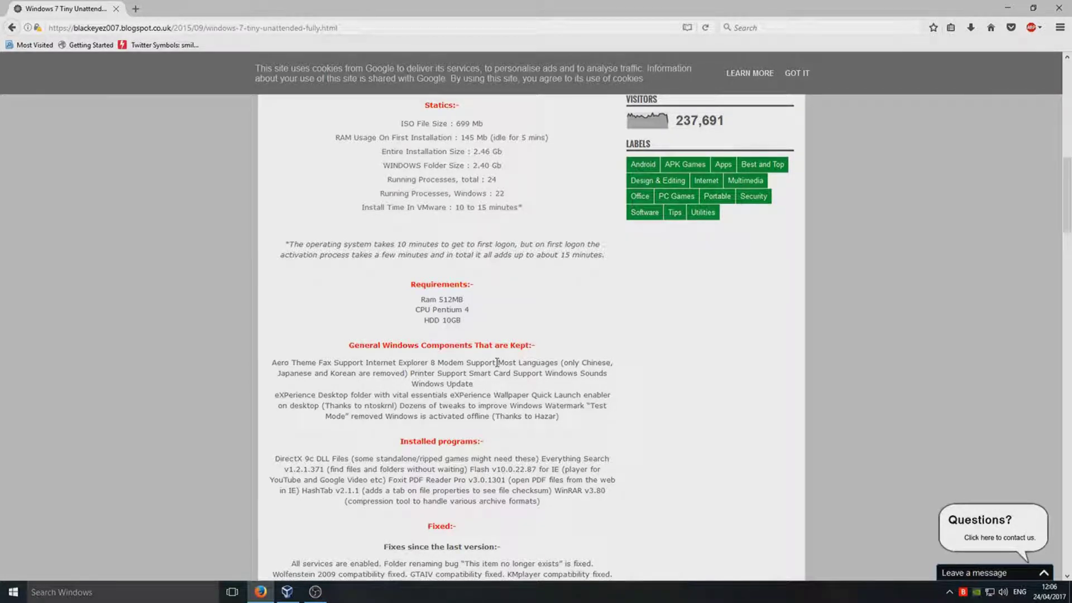
scroll(497, 362, "down", 5)
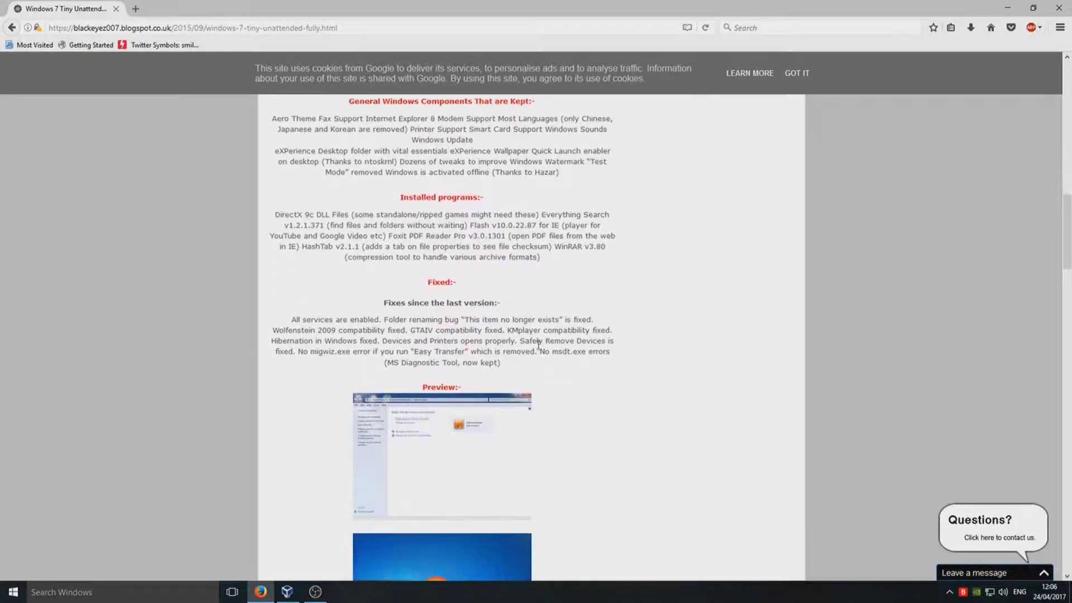
Switch to VirtualBox Manager and start the Windows7 virtual machine, moving its window clear for viewing.
left_click(287, 591)
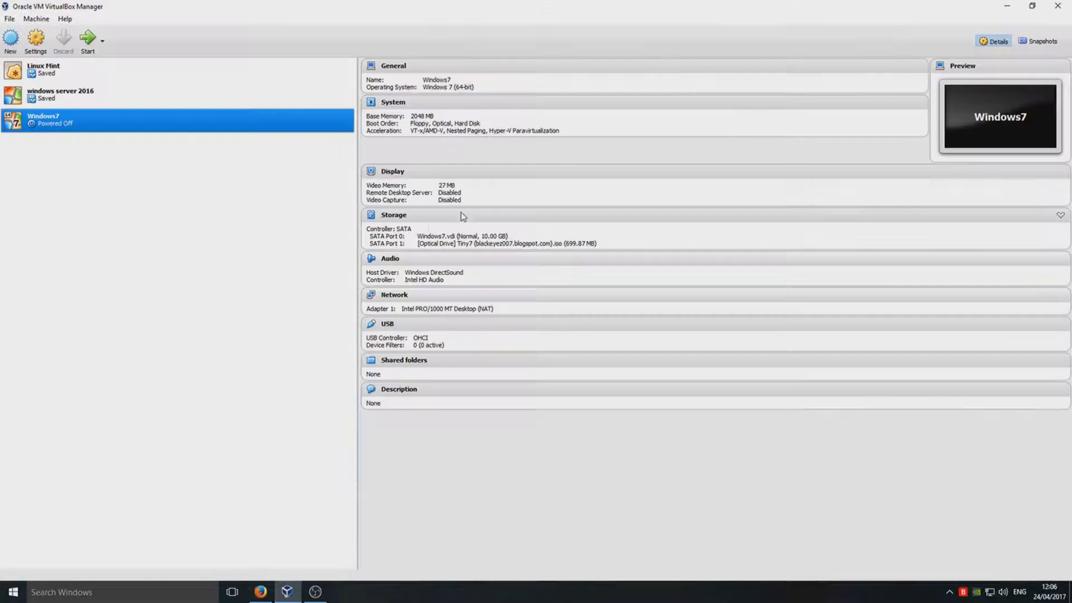
left_click(88, 39)
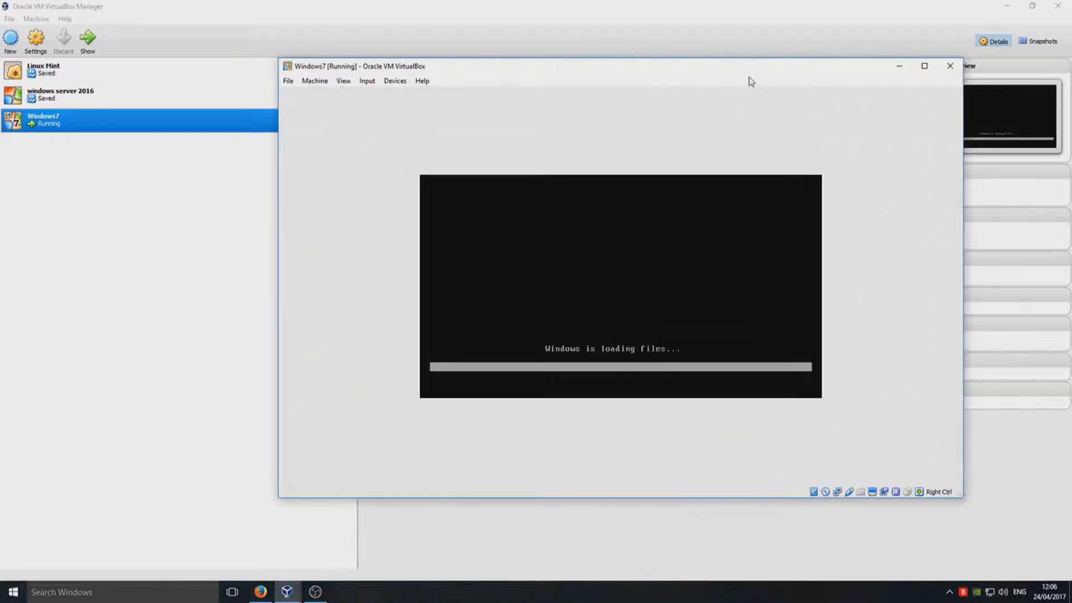
left_click_drag(749, 78, 532, 24)
Maximize the Windows7 virtual machine window and set its scale factor to 125%, after trying 175% and 150%.
left_click(137, 36)
left_click(136, 33)
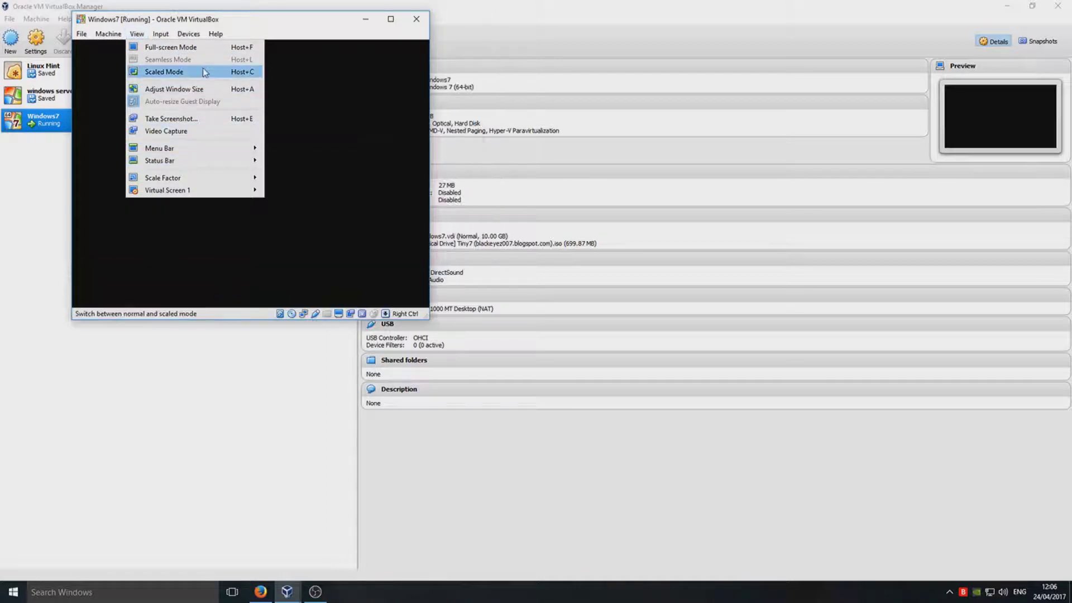
mouse_move(186, 184)
left_click(292, 231)
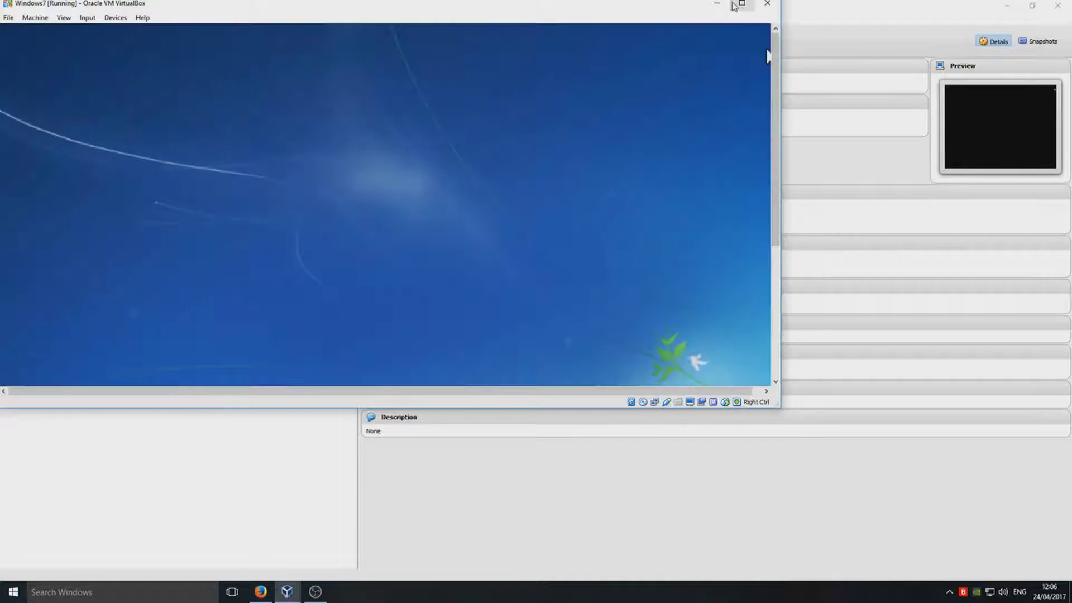
left_click(742, 3)
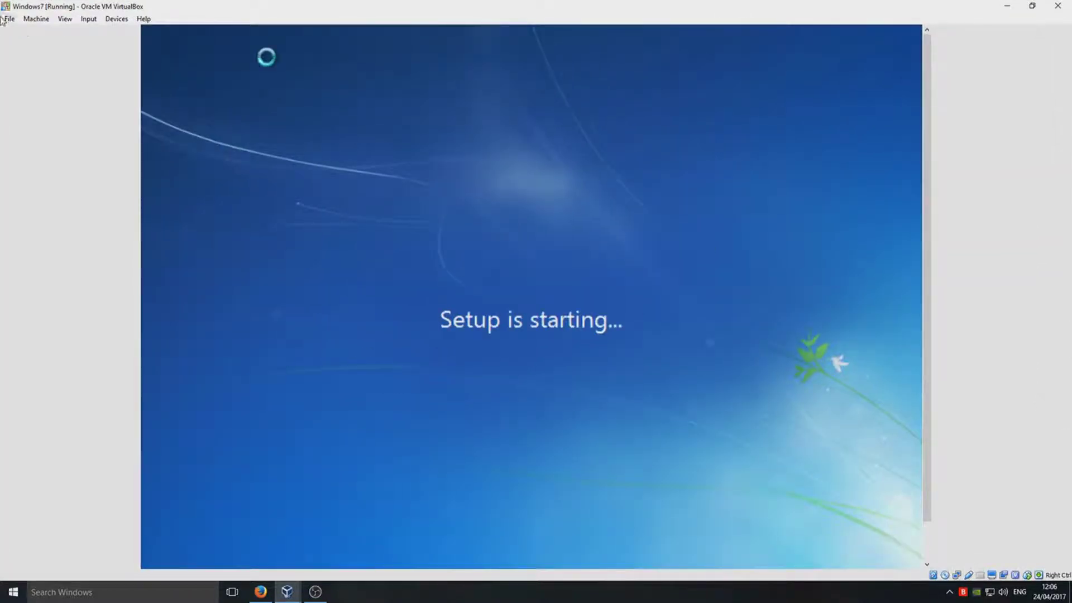
left_click(65, 19)
mouse_move(167, 162)
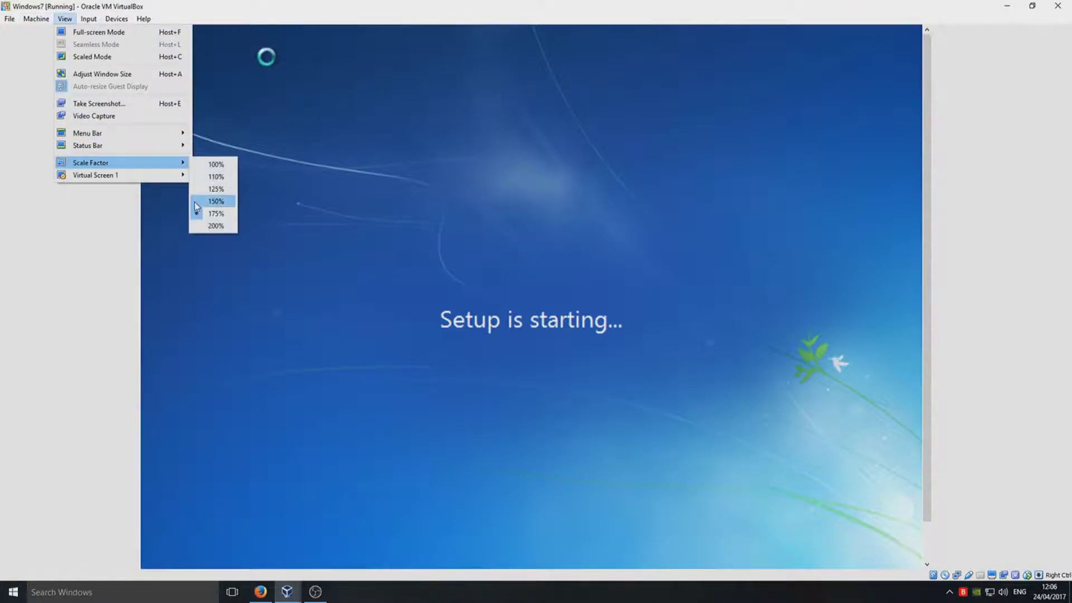
left_click(211, 202)
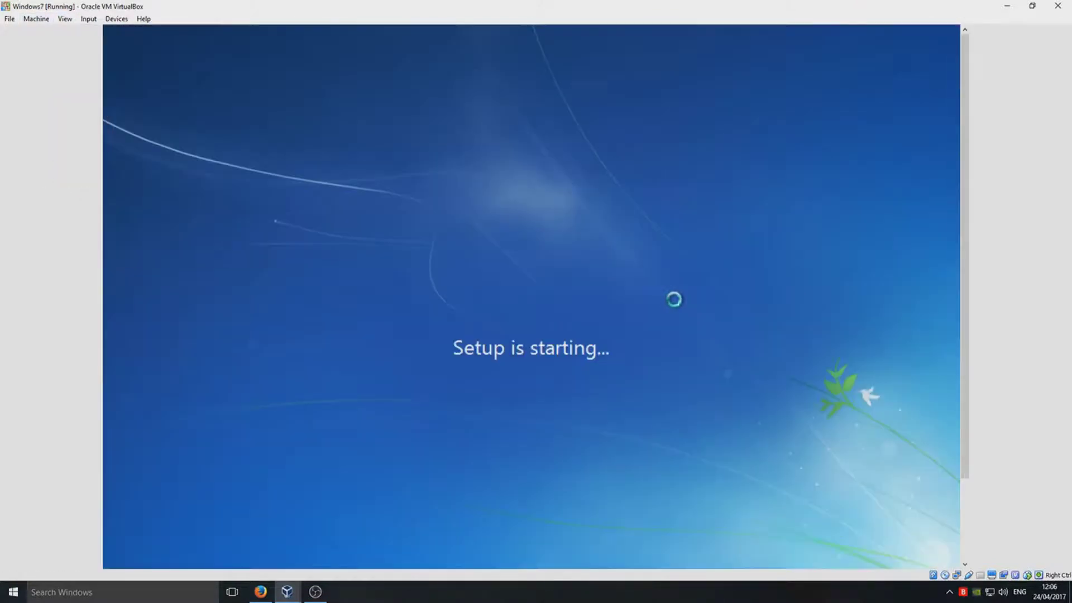
left_click(65, 19)
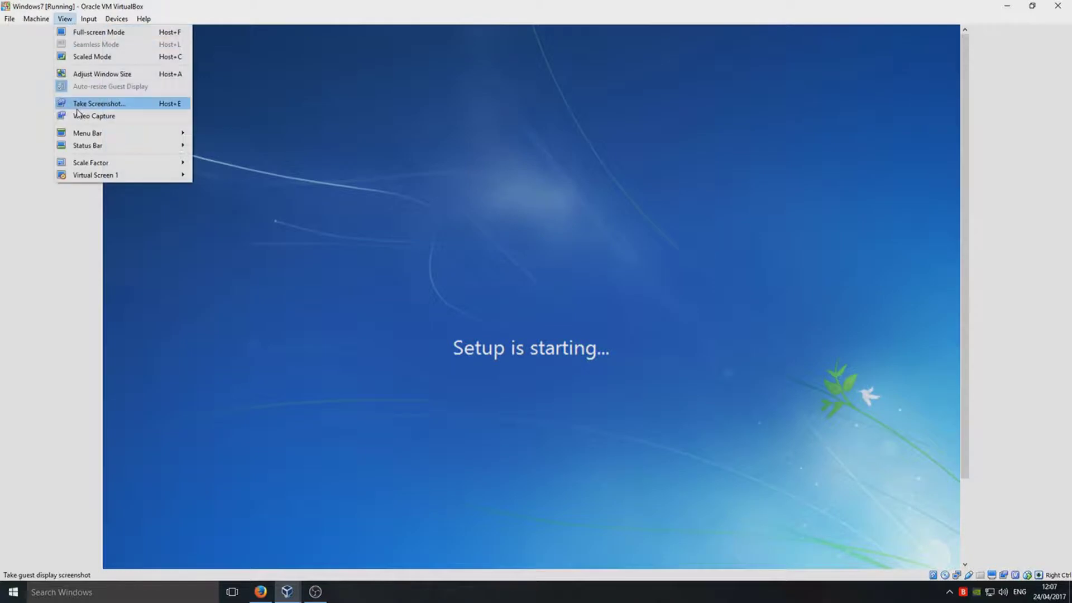
mouse_move(128, 162)
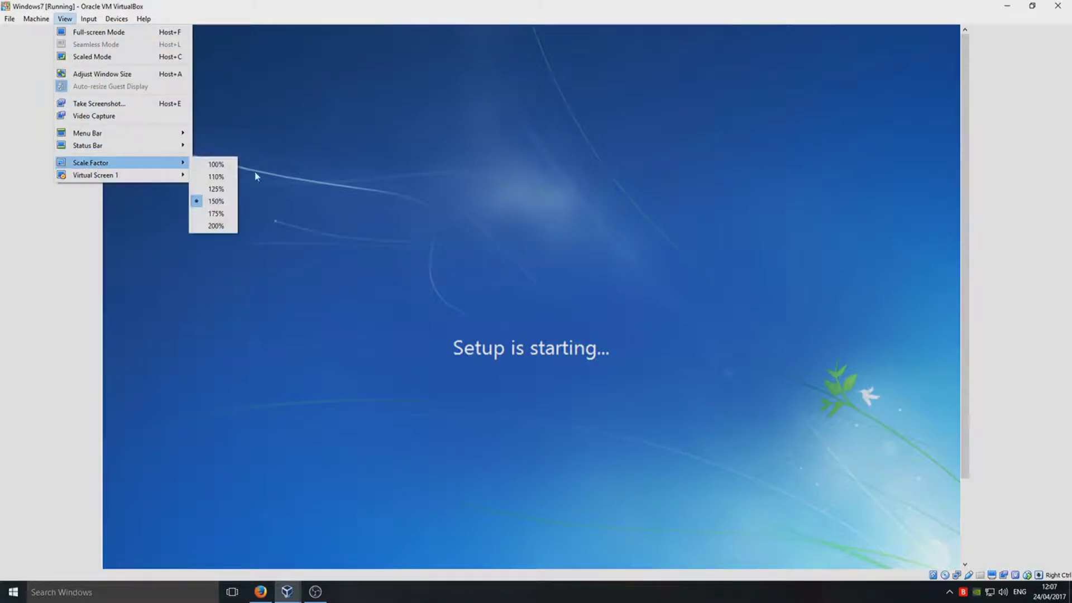
left_click(220, 190)
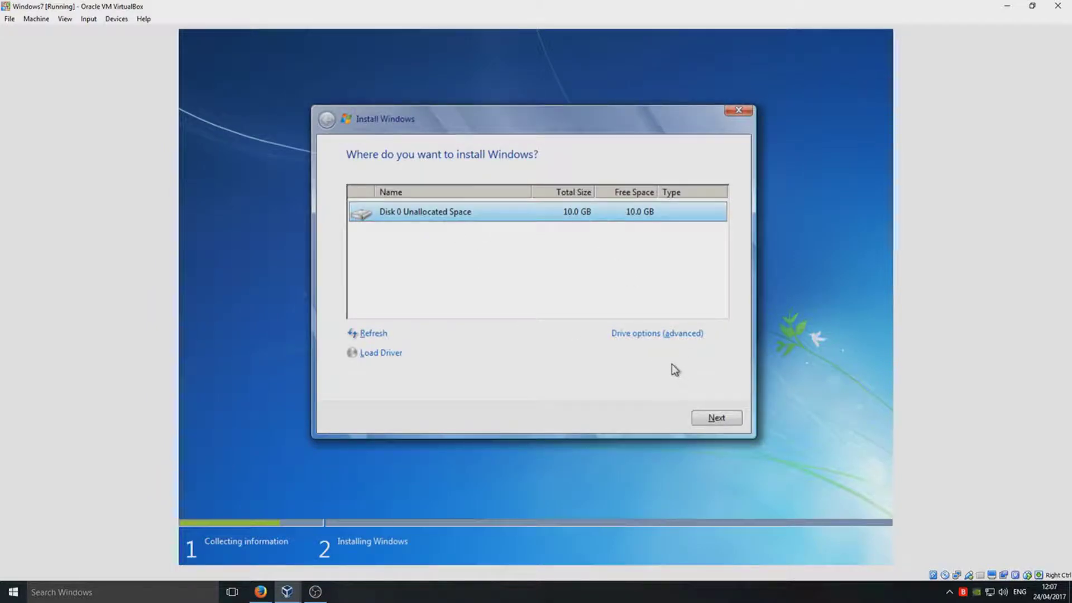
Install Windows on a new partition created from Disk 0's unallocated space, restarting immediately when setup requires it.
left_click(687, 334)
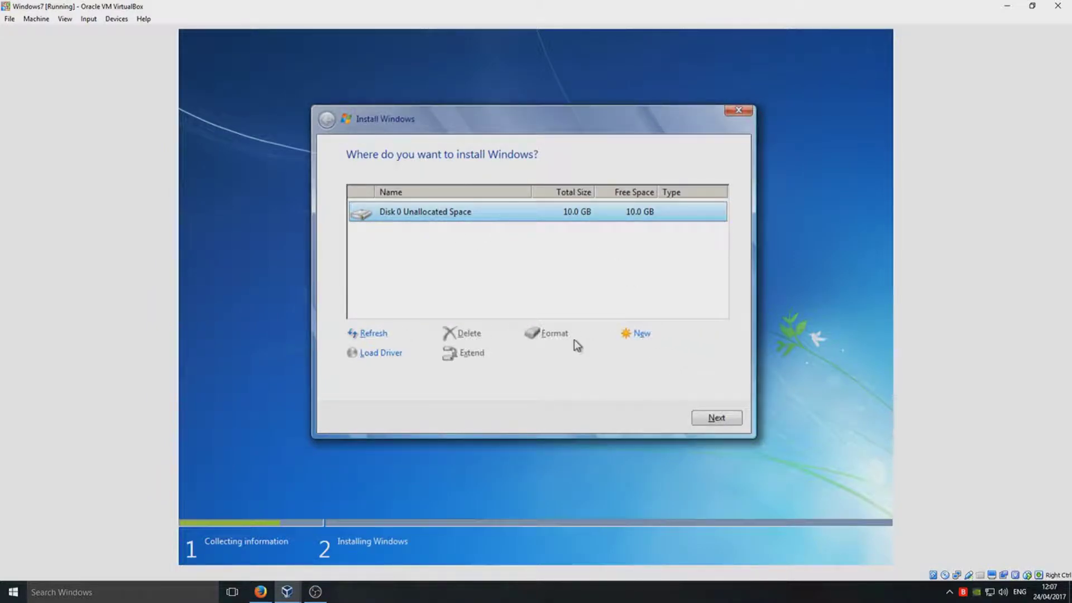
left_click(626, 337)
left_click(665, 357)
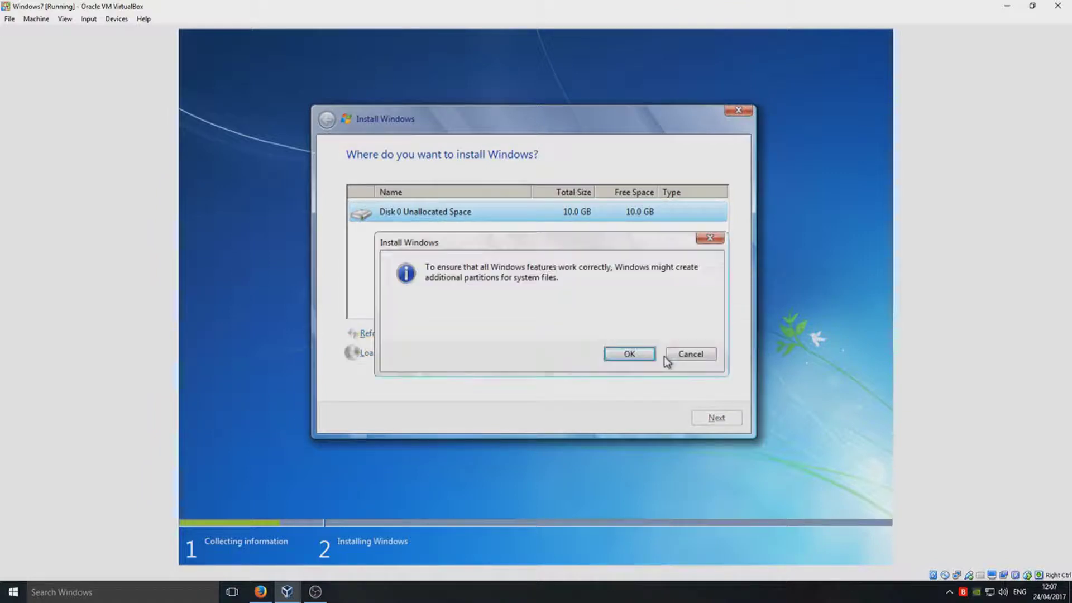
left_click(620, 354)
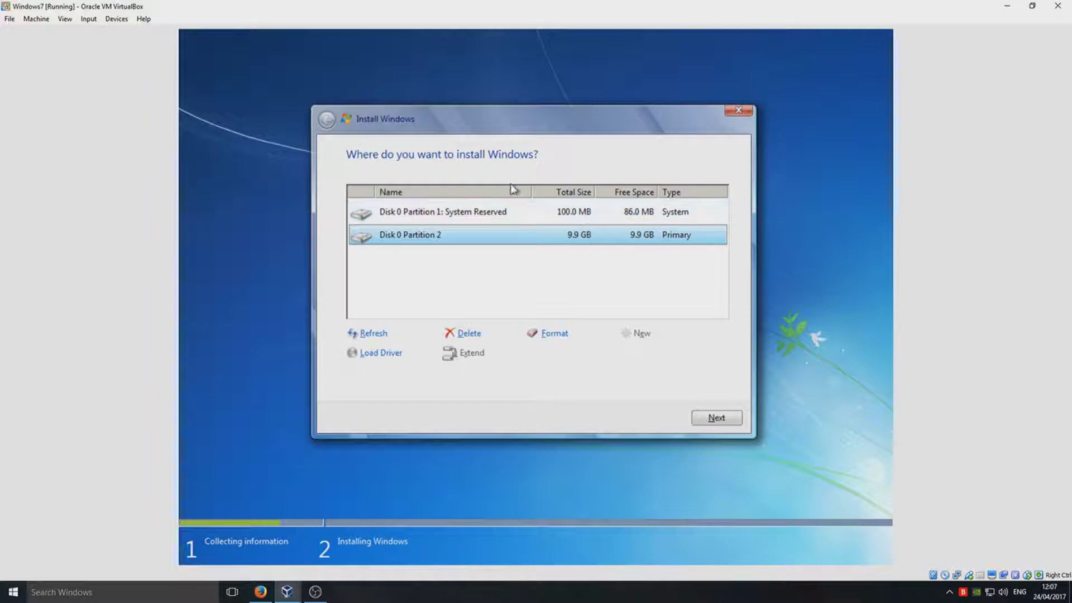
left_click(721, 422)
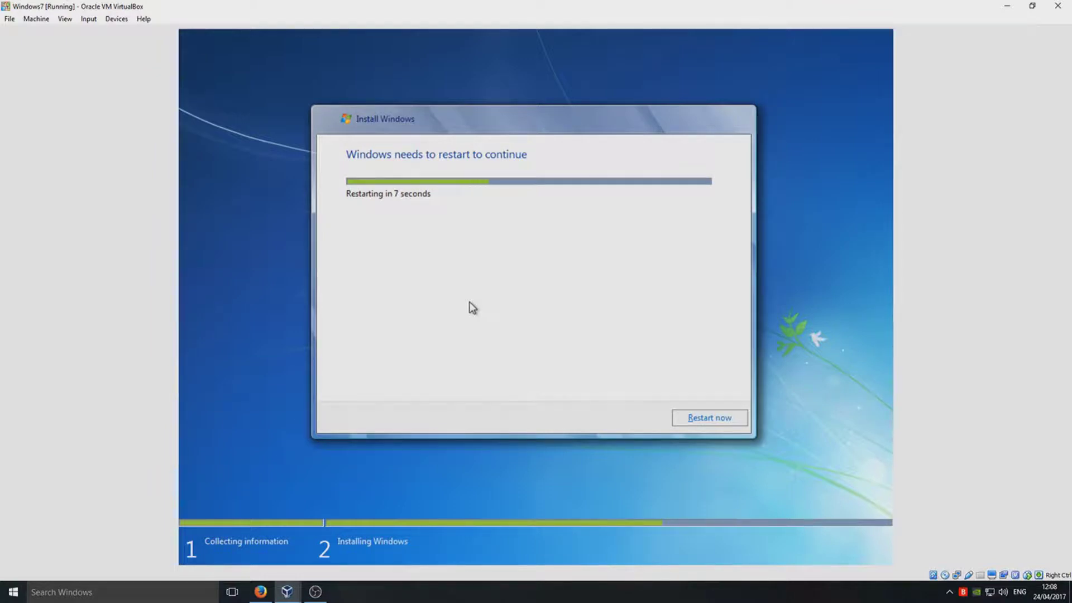
left_click(715, 417)
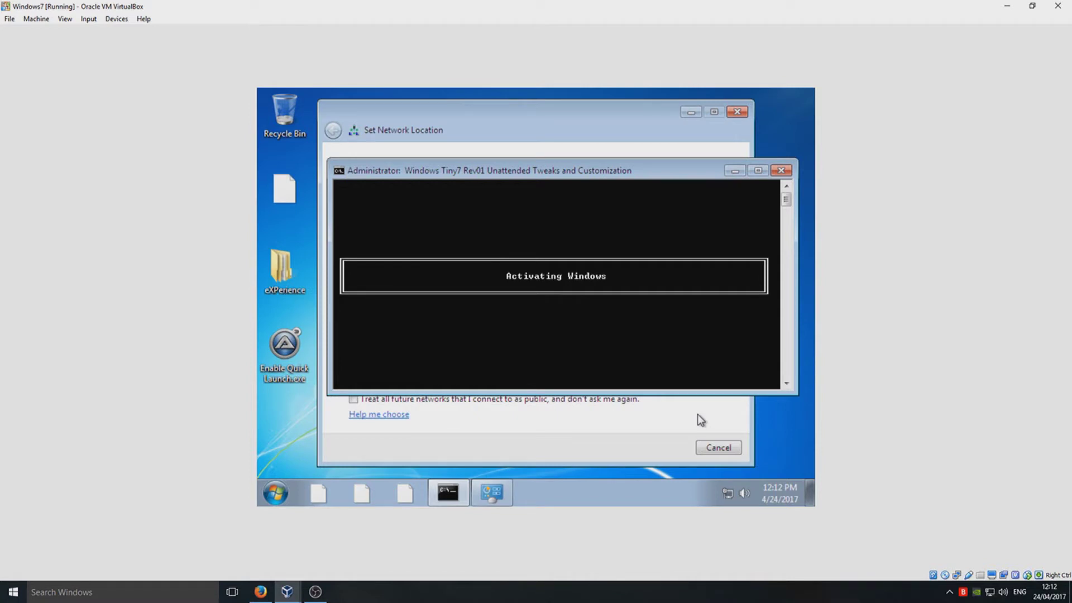
Minimize the tweaks console, set the network location to Home network, and postpone the requested restart.
left_click(734, 171)
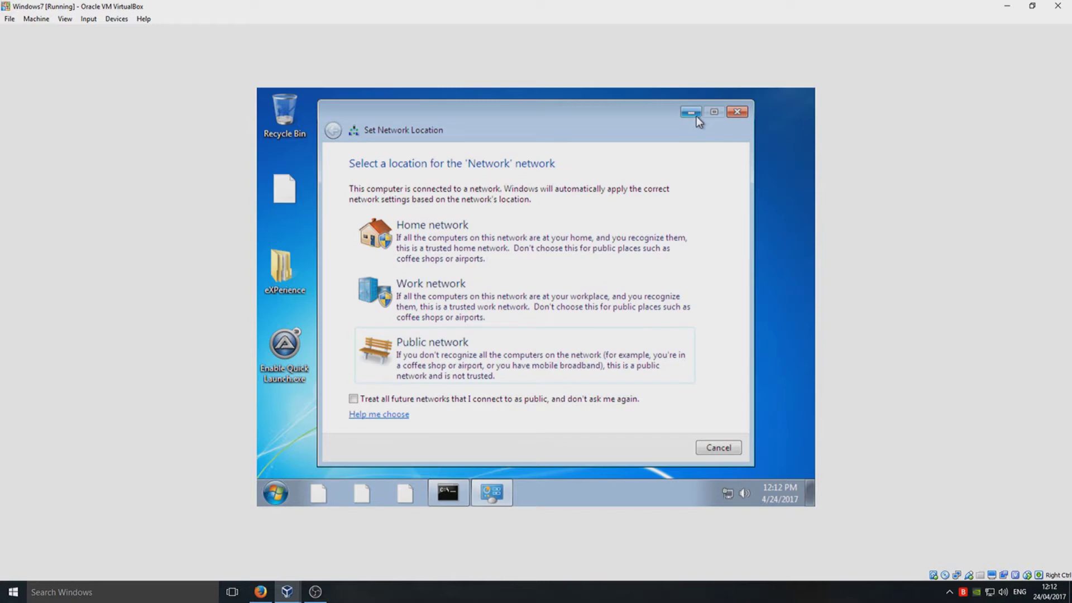
left_click(560, 237)
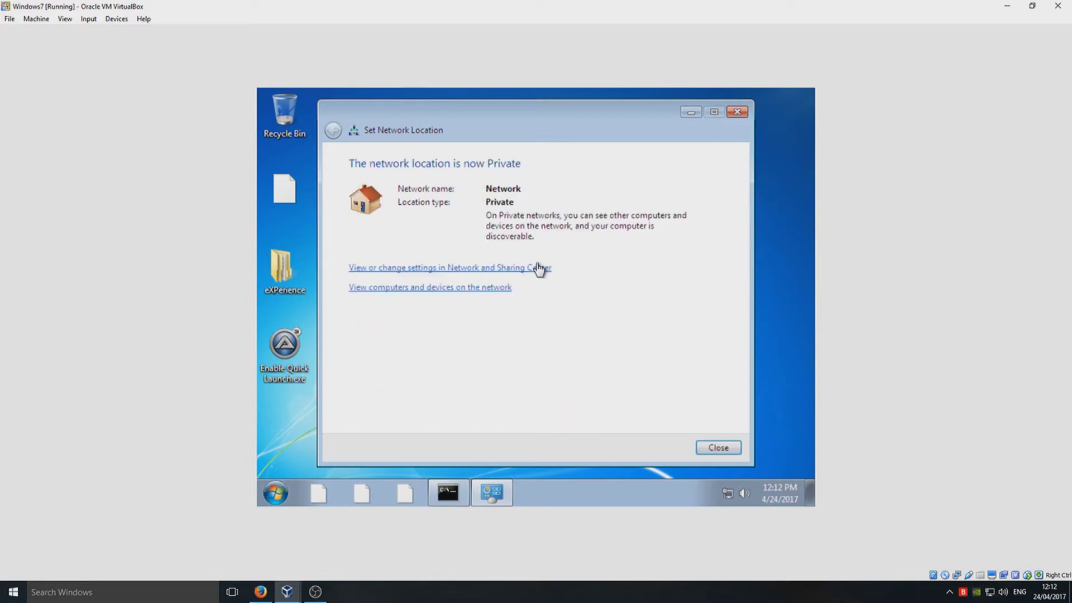
left_click(722, 448)
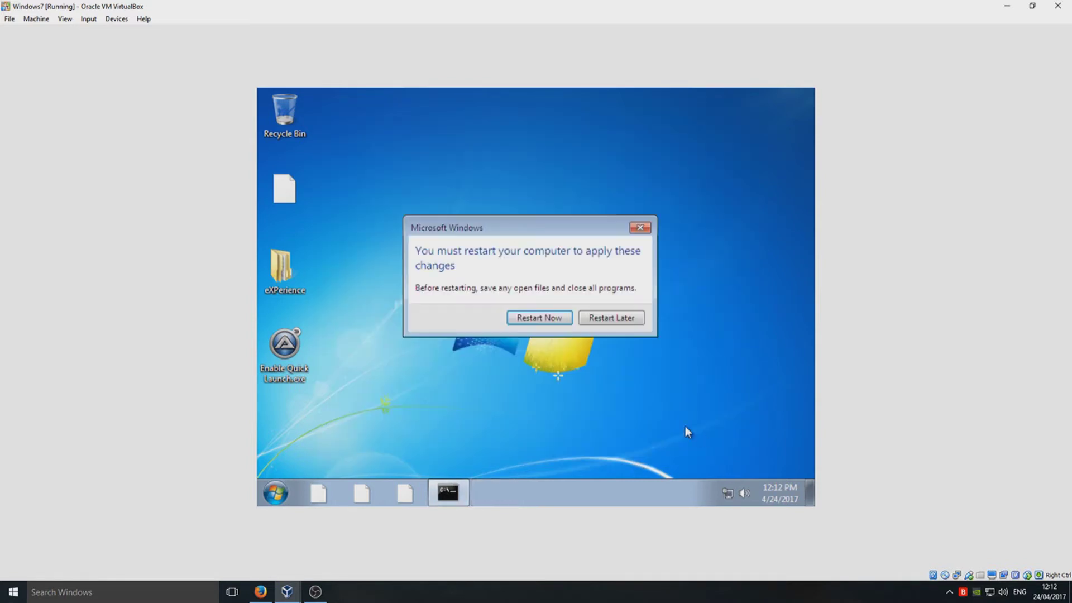
left_click(623, 317)
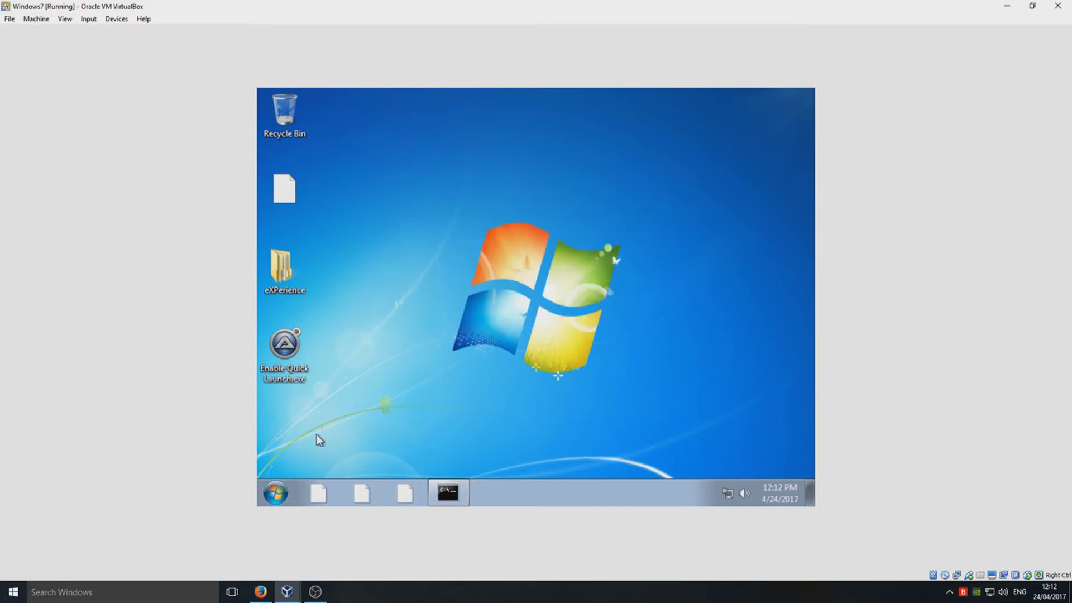
Examine the guest's Start menu and its full program list, including the contents of the Games folder.
left_click(275, 493)
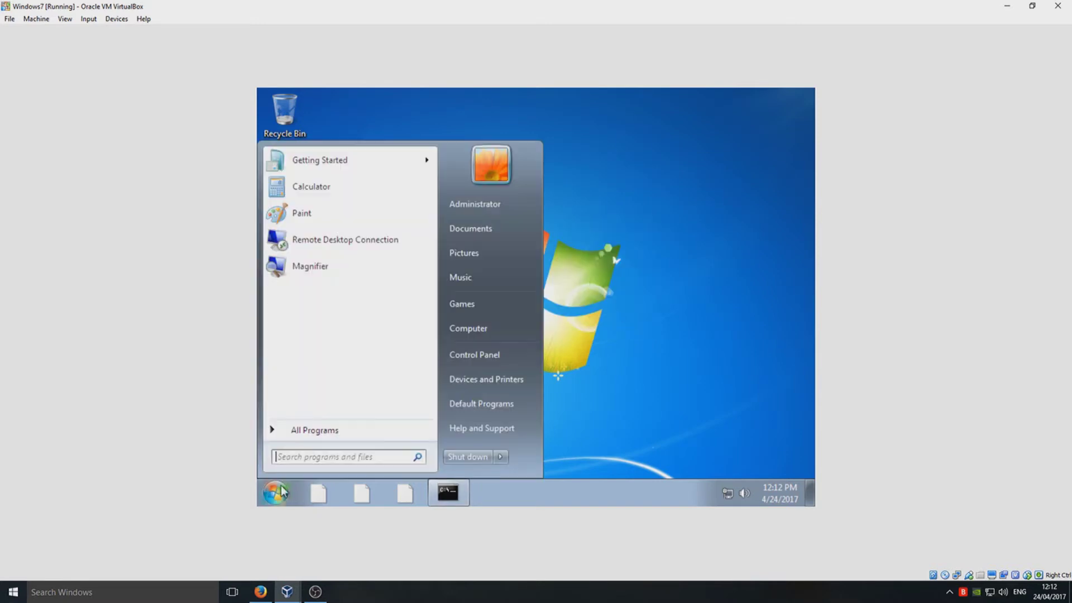
left_click(647, 263)
left_click_drag(595, 155, 453, 307)
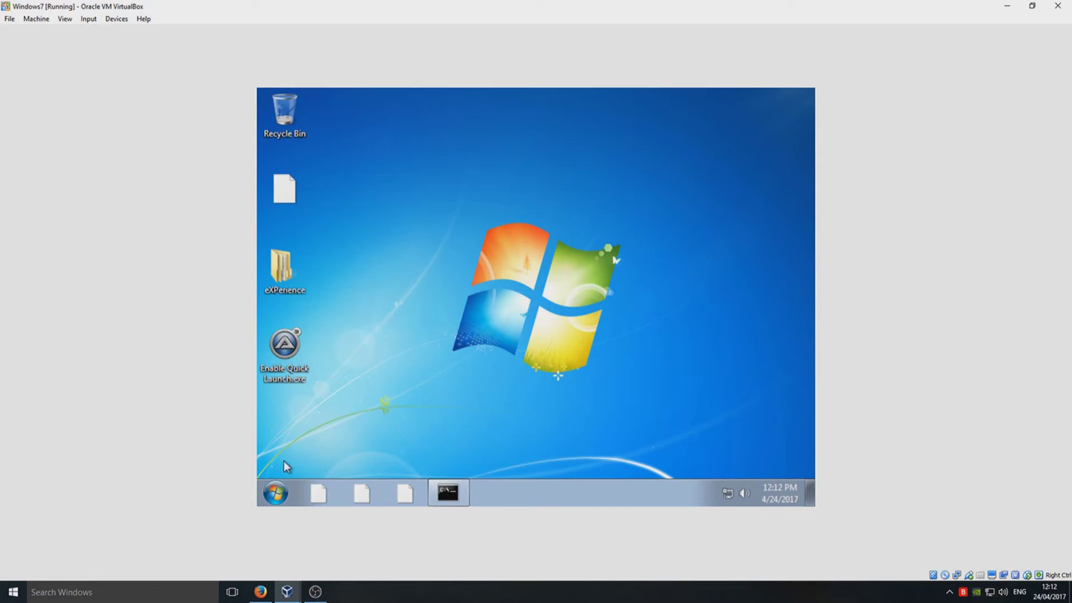
left_click(271, 492)
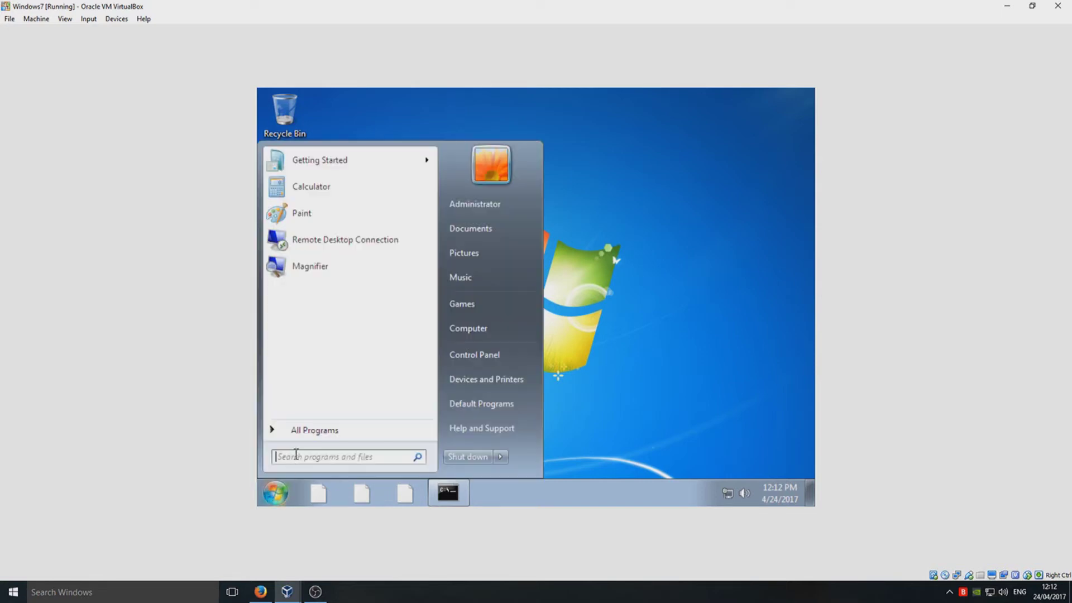
left_click(284, 431)
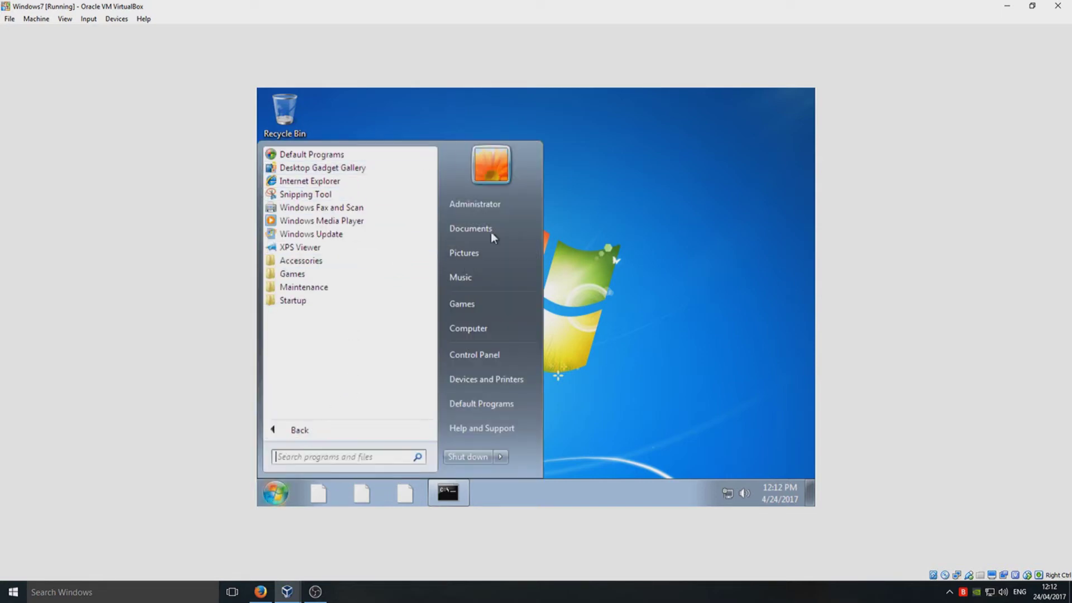
left_click(632, 145)
left_click_drag(683, 127, 670, 185)
right_click(415, 197)
left_click(617, 165)
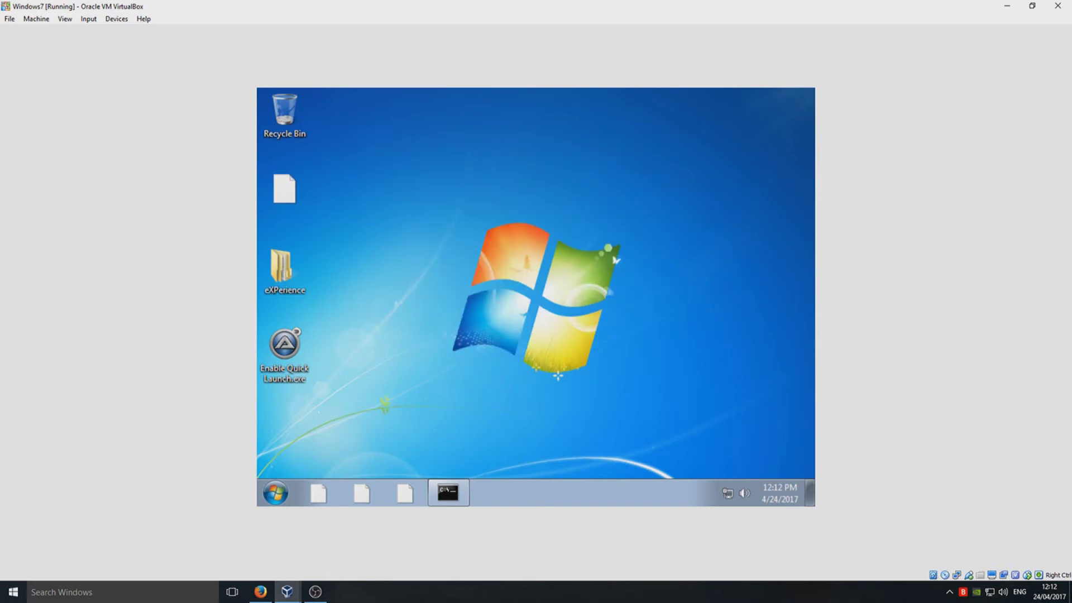
left_click(275, 492)
left_click(306, 434)
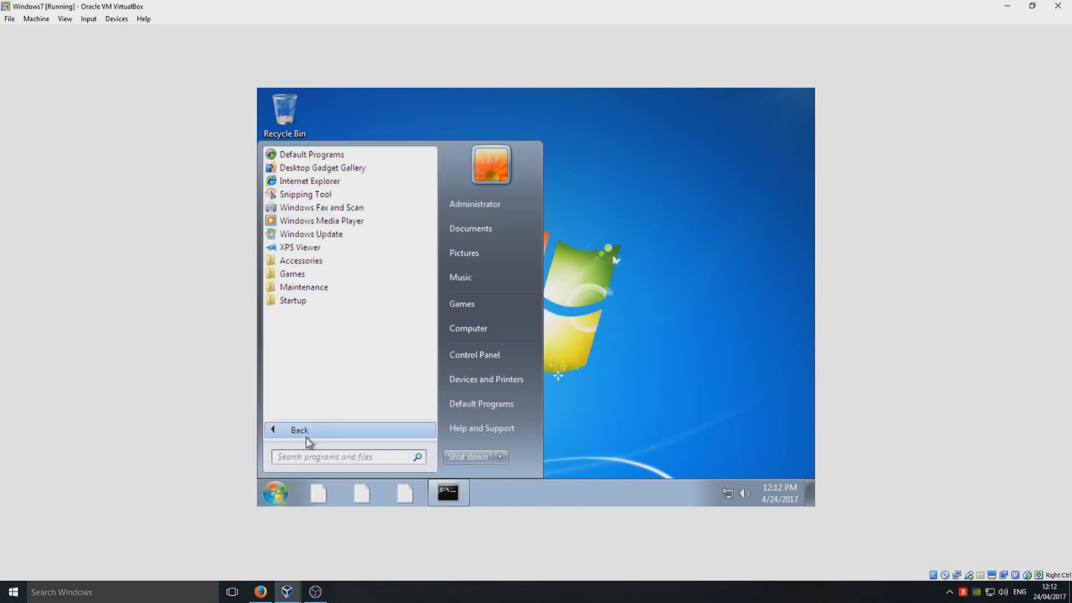
left_click(329, 274)
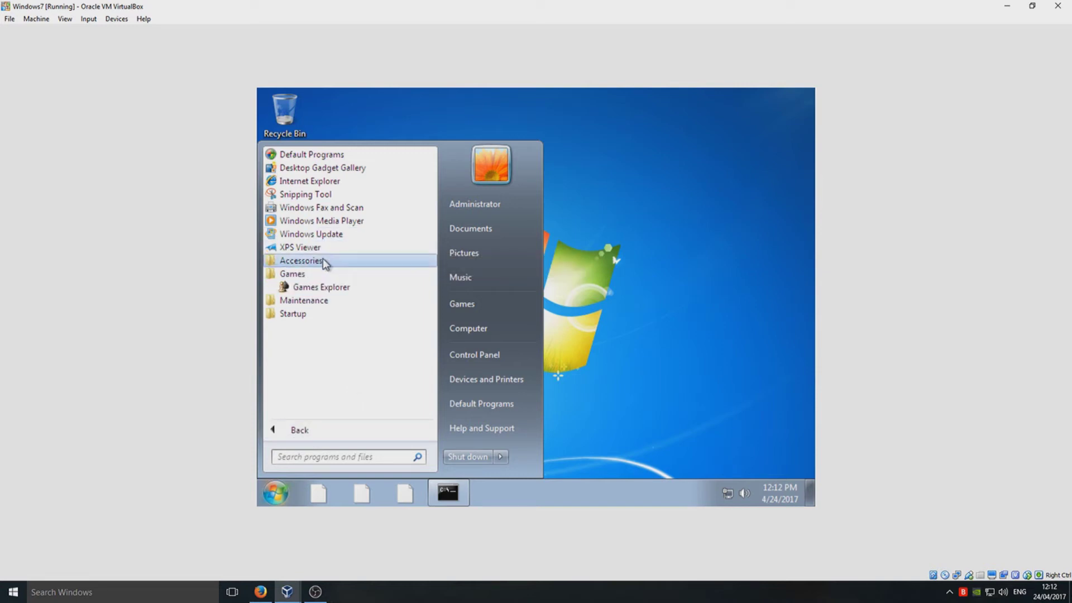
left_click(615, 268)
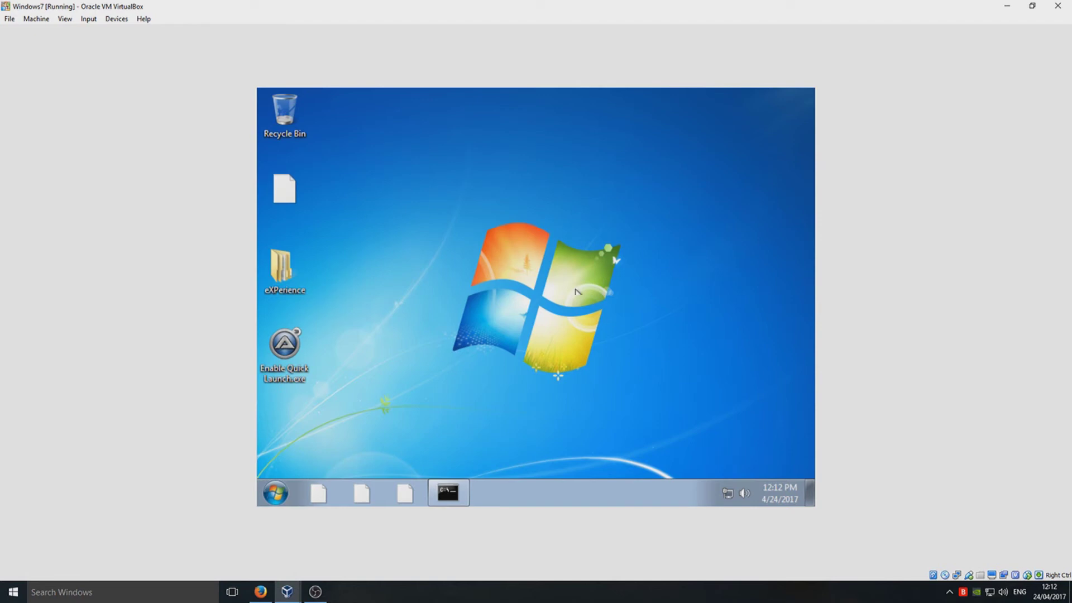
Show the guest's Control Panel items as small icons and view the System page down to Windows activation.
left_click(275, 493)
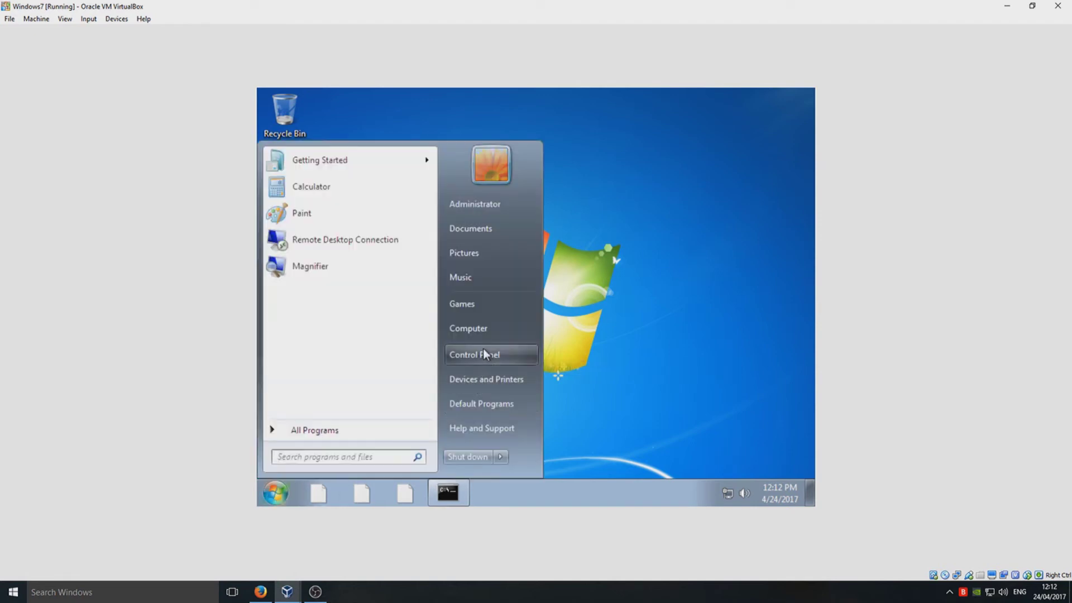
left_click(601, 344)
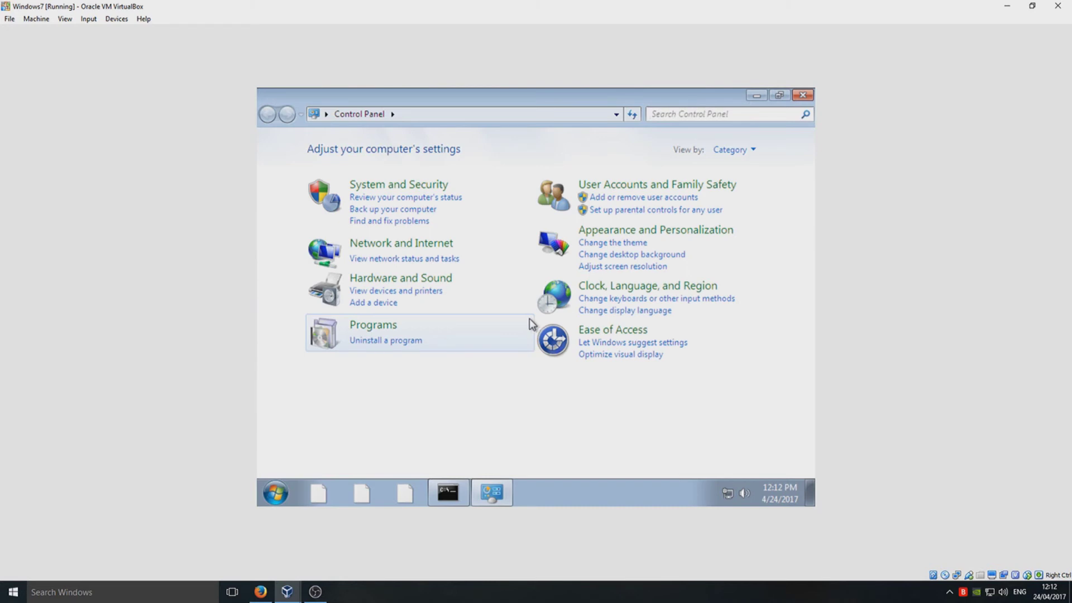
left_click(733, 149)
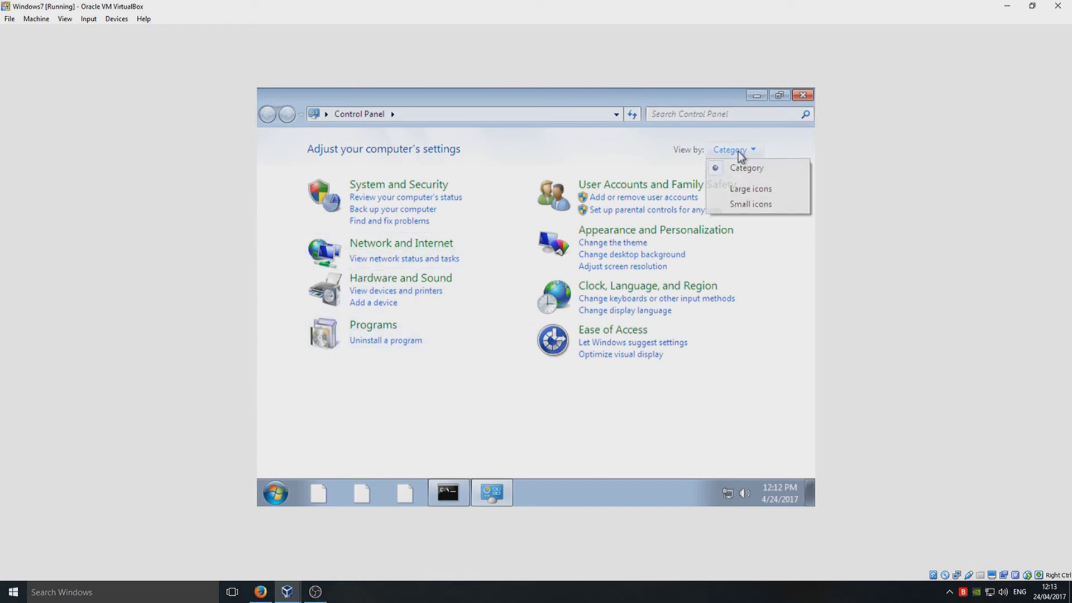
left_click(747, 203)
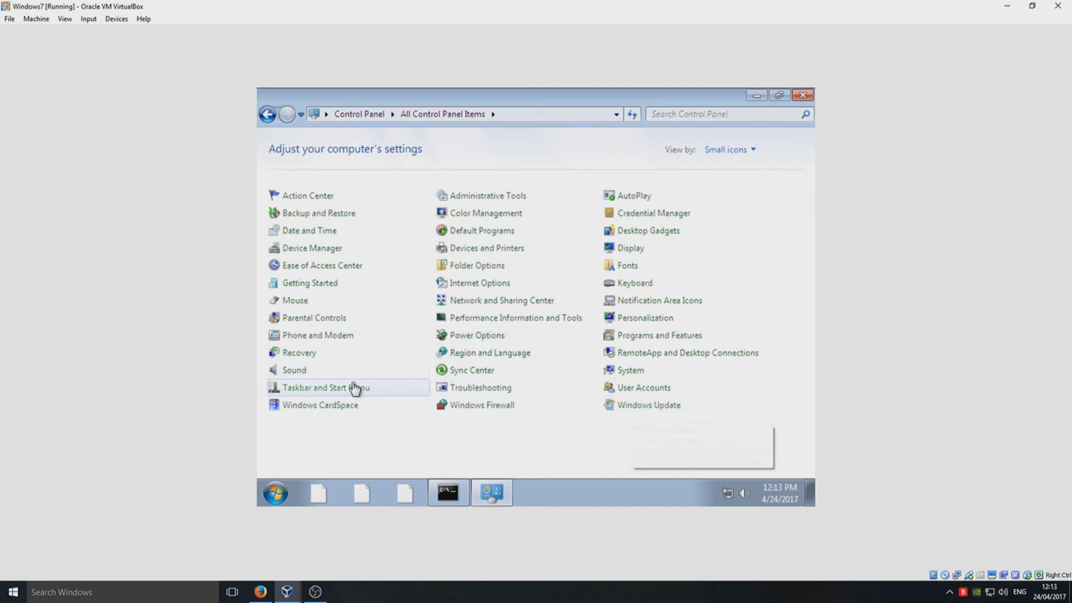
left_click(637, 372)
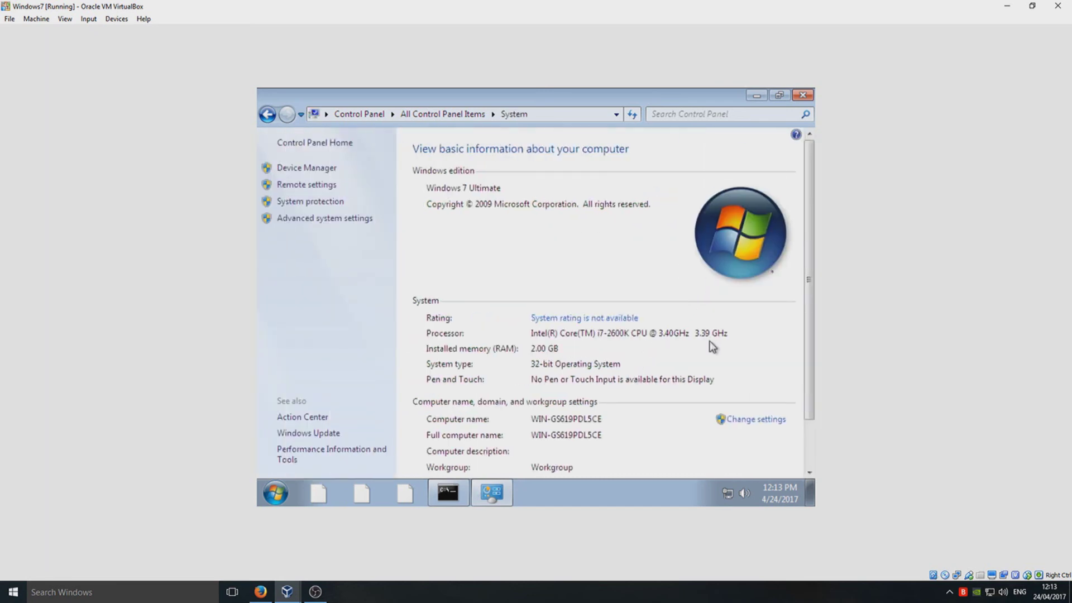
scroll(745, 290, "down", 2)
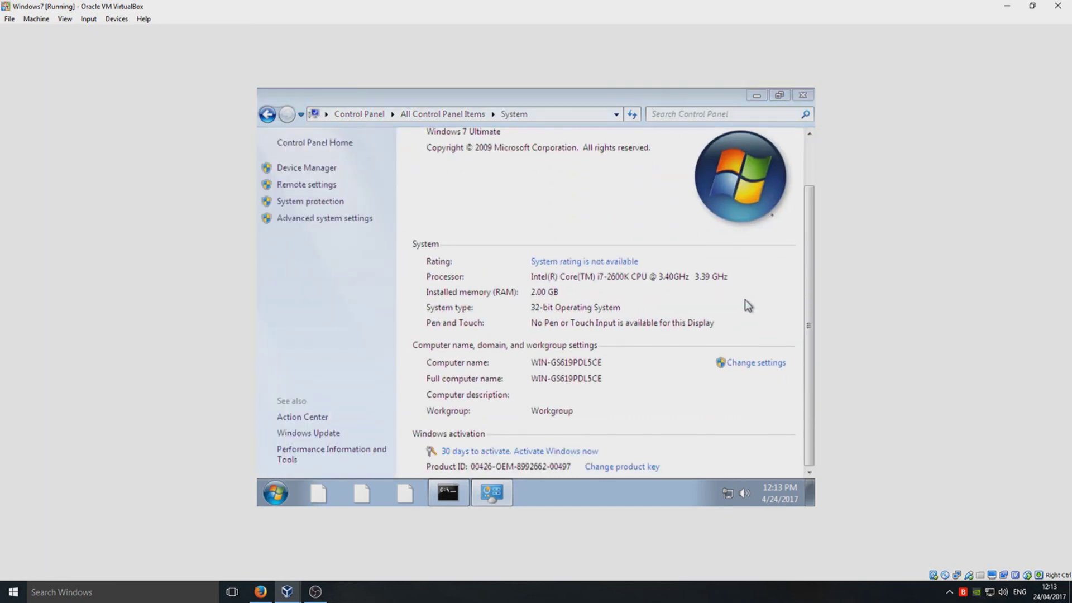